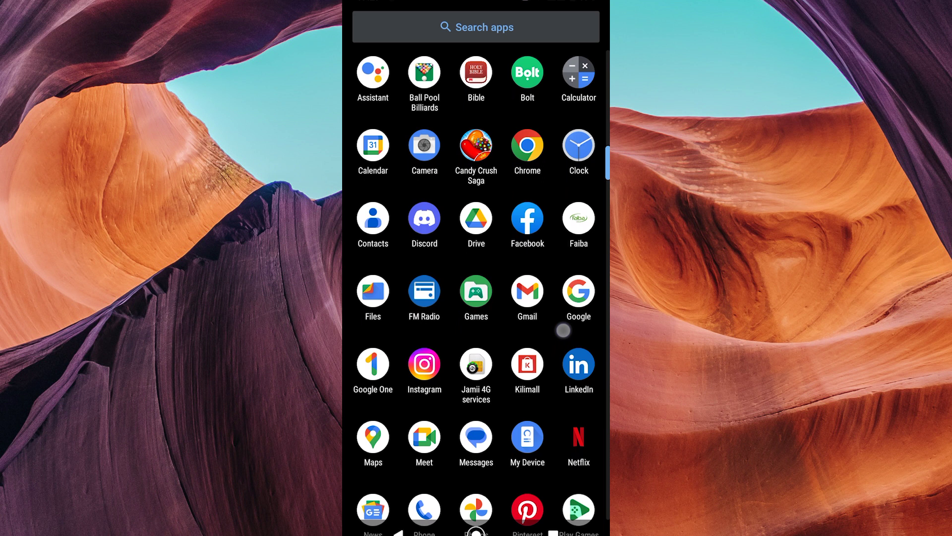
Step: Launch Instagram from the app drawer to reach its home feed
left_click(425, 364)
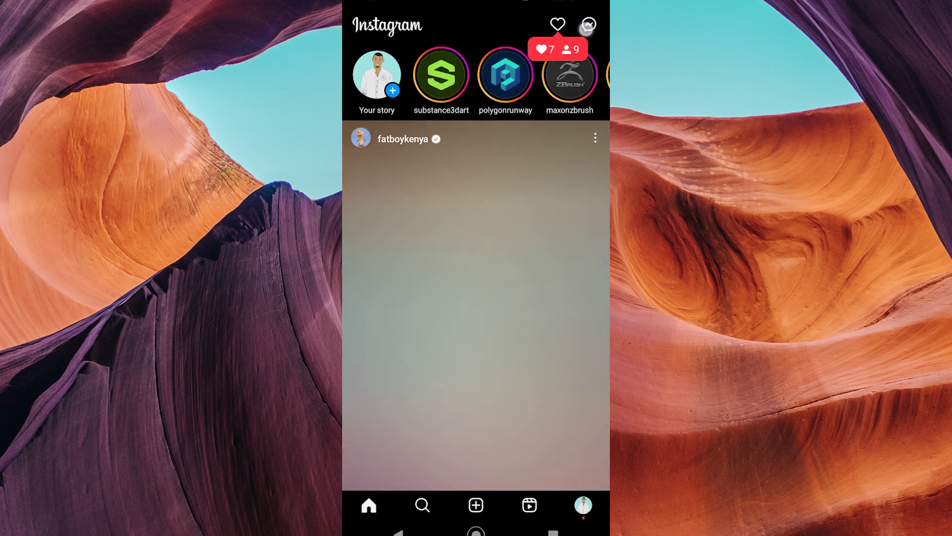
Step: Open the Instagram direct messages inbox from the home feed's Messenger icon
left_click(587, 28)
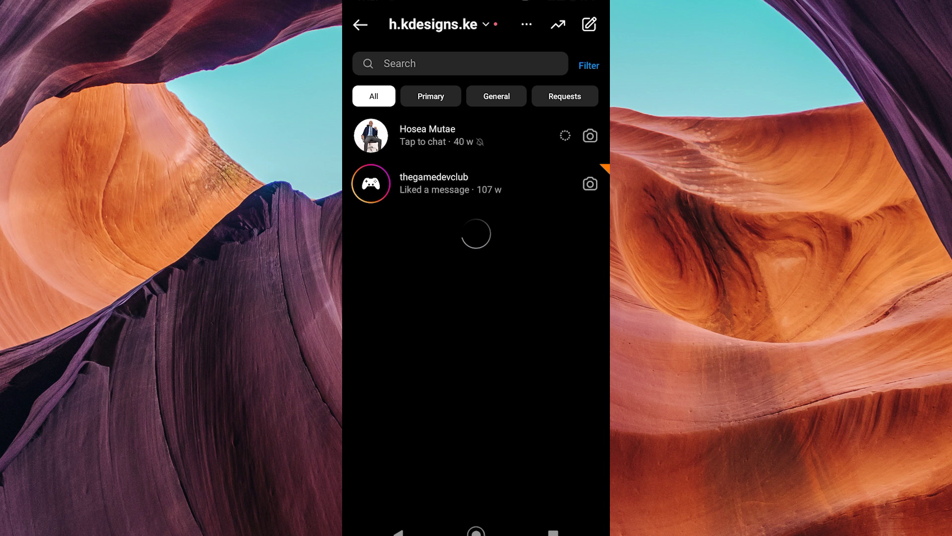
Step: Mute calls from the top conversation with the 'Until I change it' duration
left_click(504, 138)
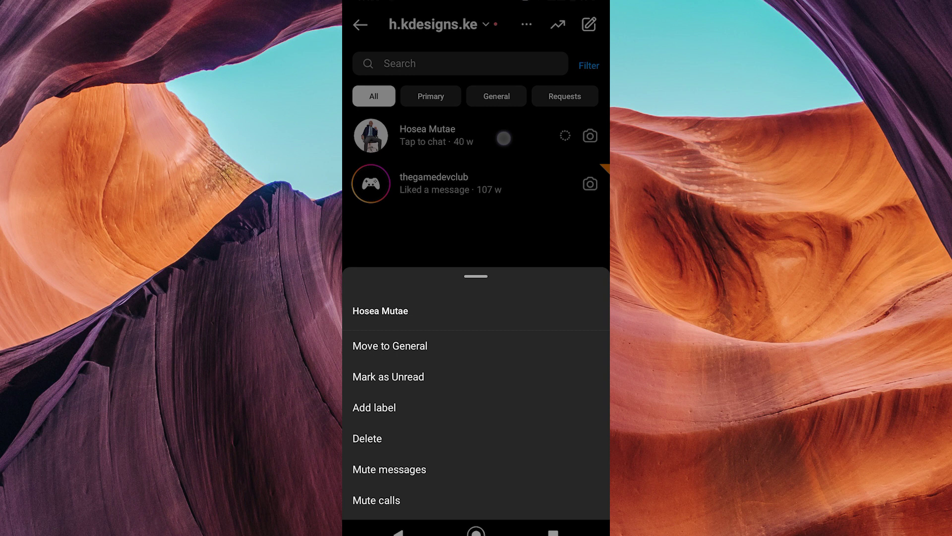
left_click(376, 500)
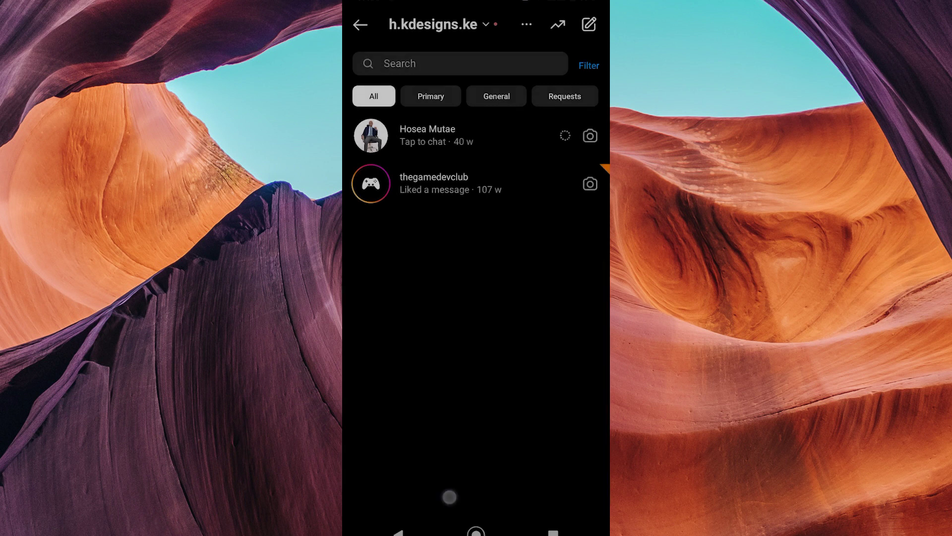
left_click(527, 323)
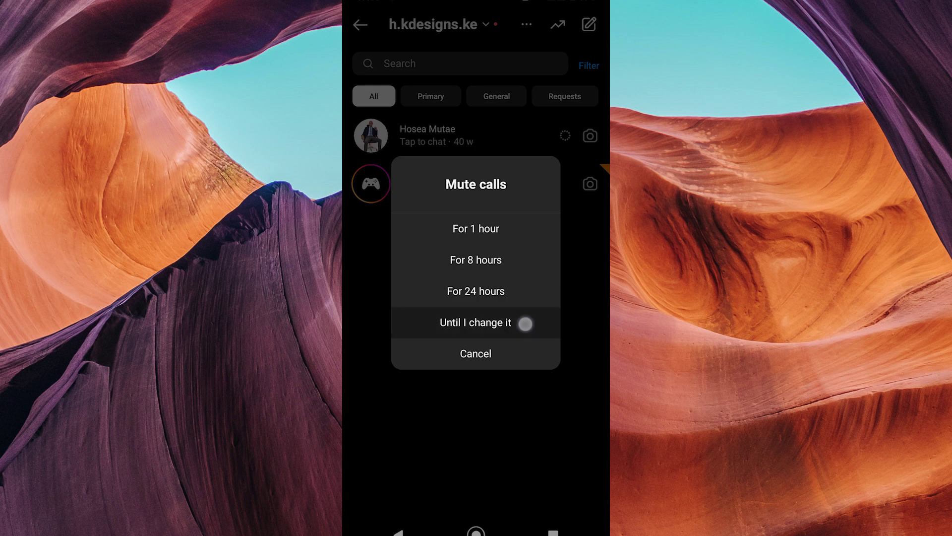
Step: Return from the inbox to the Instagram home feed
left_click(360, 24)
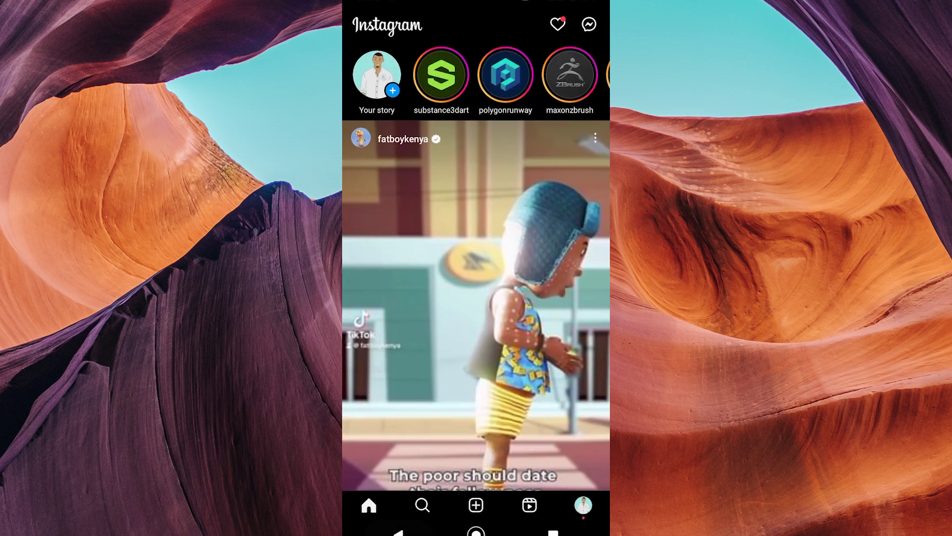